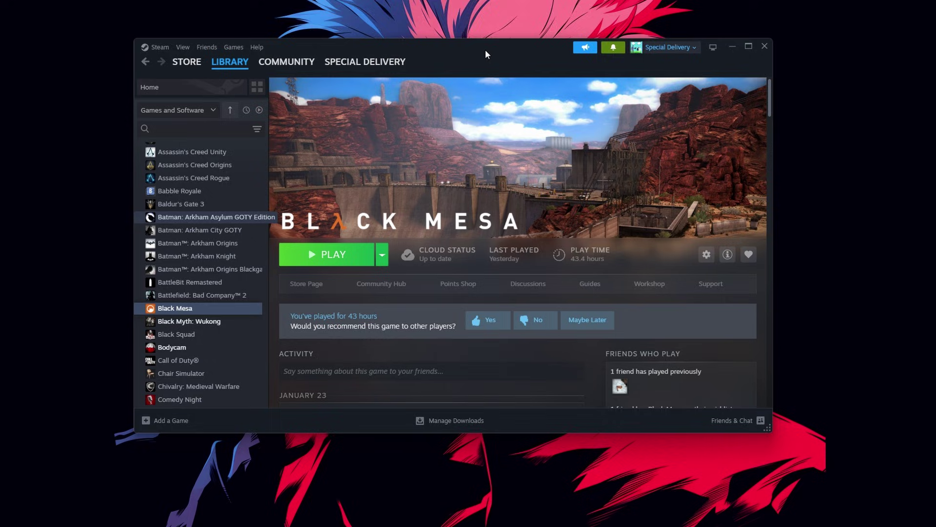
# Move the Steam window higher on screen, then nudge it slightly left and down.
pyautogui.moveTo(486, 61); pyautogui.dragTo(489, 20)
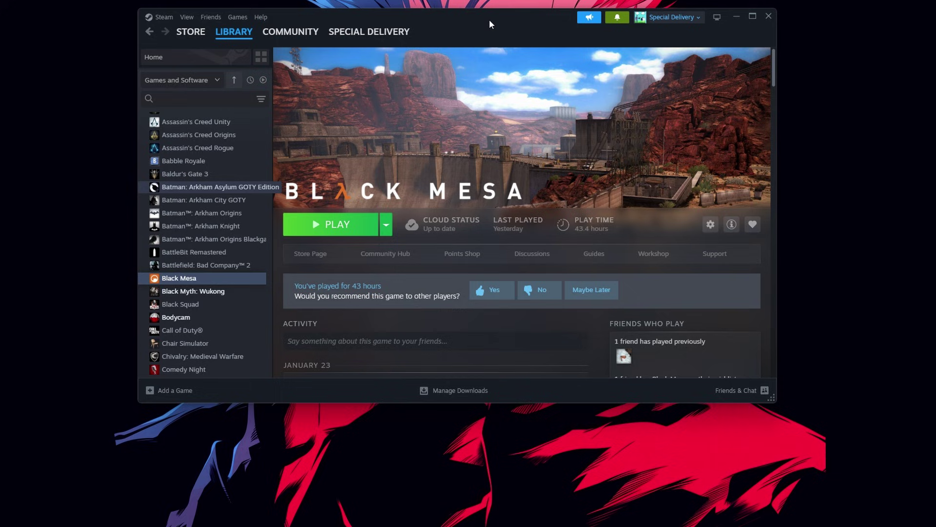
pyautogui.moveTo(489, 20); pyautogui.dragTo(474, 26)
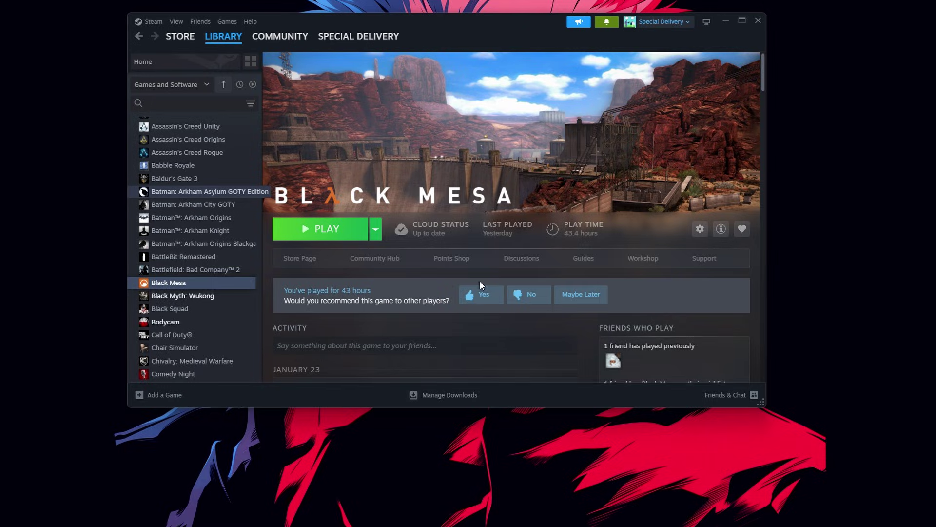
# Search the Black Mesa Workshop for 'blue shift' and open the Black Mesa: Blue Shift item.
pyautogui.click(643, 258)
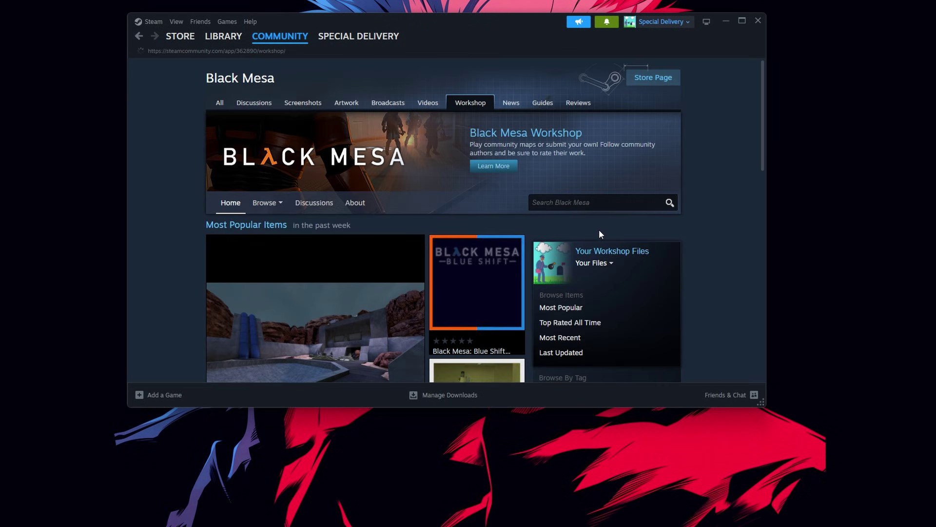
pyautogui.click(591, 203)
pyautogui.write('blue s')
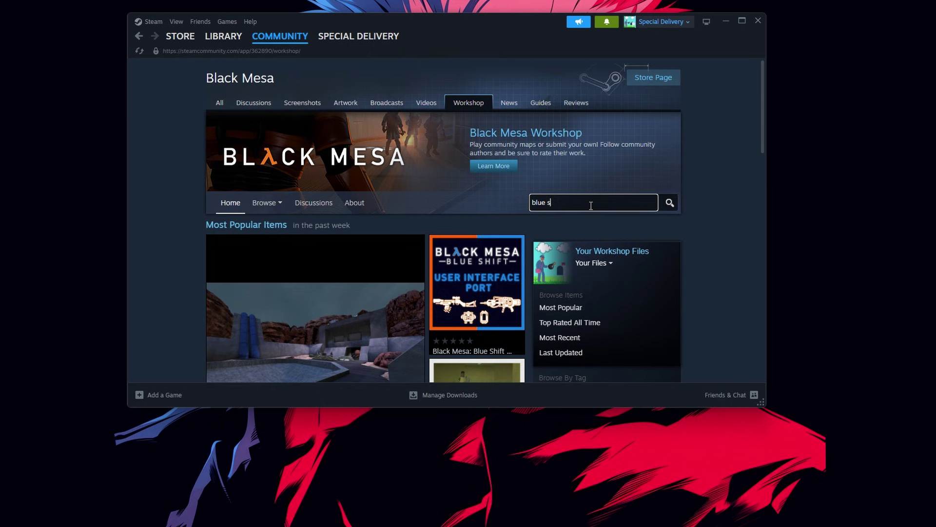
pyautogui.write('hift')
pyautogui.press('Return')
pyautogui.scroll(-1, 497, 210)
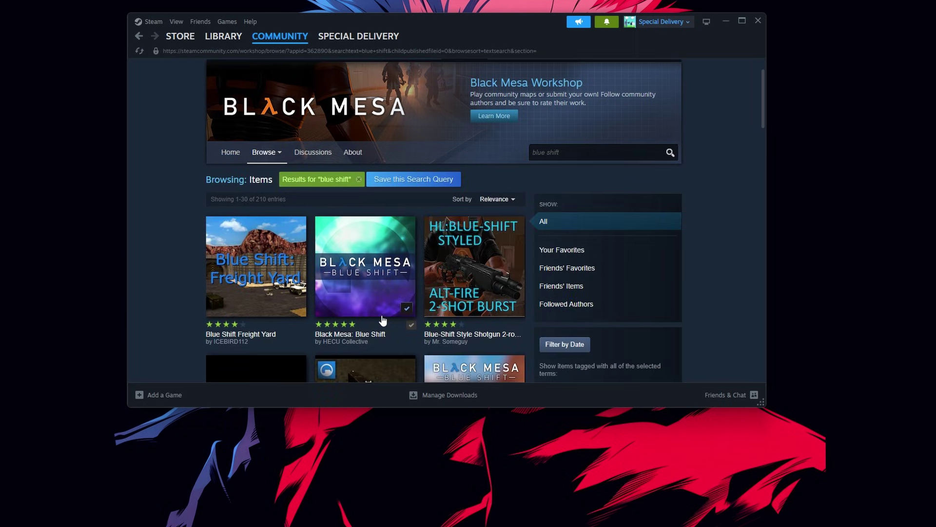
pyautogui.moveTo(365, 266)
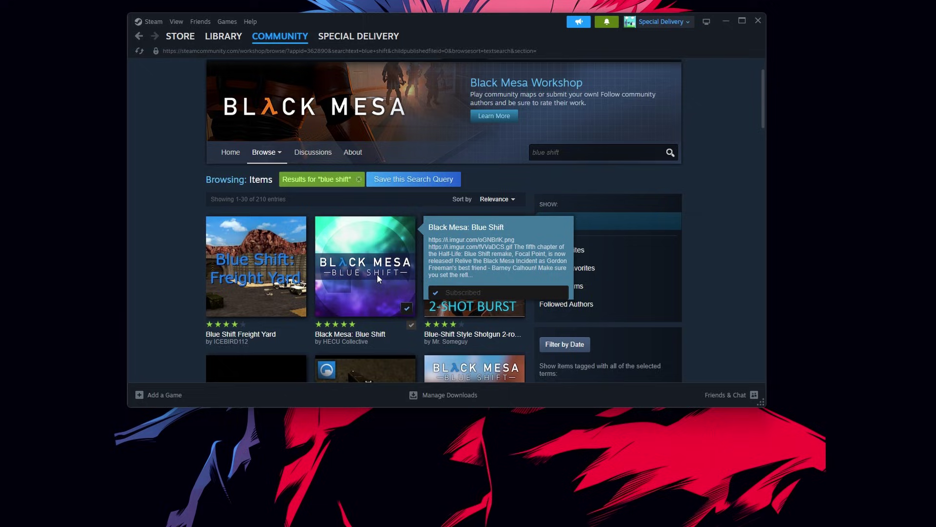
pyautogui.click(377, 275)
pyautogui.scroll(-3, 445, 278)
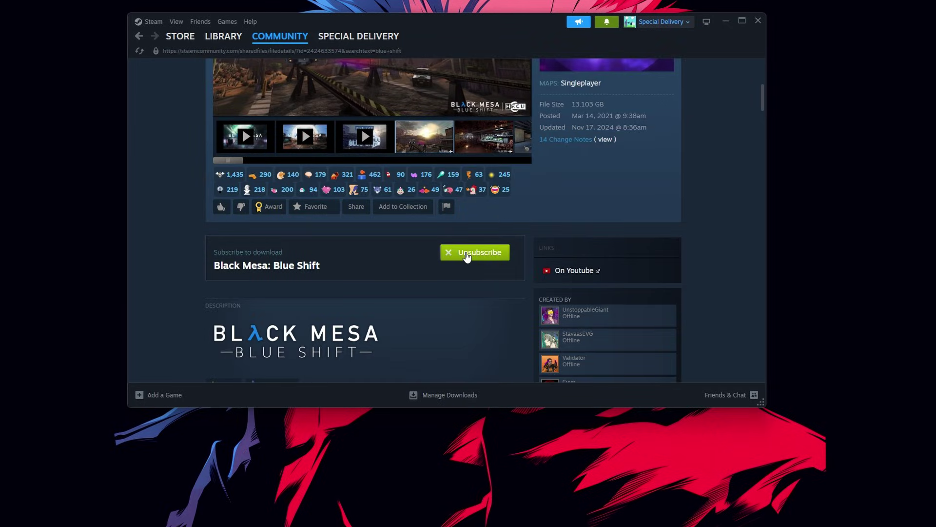
# Unsubscribe and resubscribe to Black Mesa: Blue Shift, then follow its download progress.
pyautogui.click(466, 256)
pyautogui.scroll(1, 527, 223)
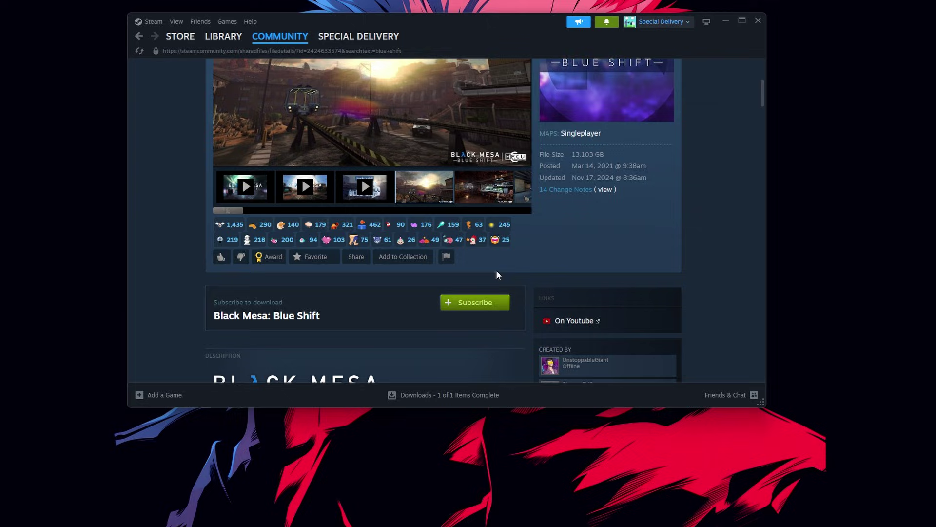
pyautogui.click(471, 315)
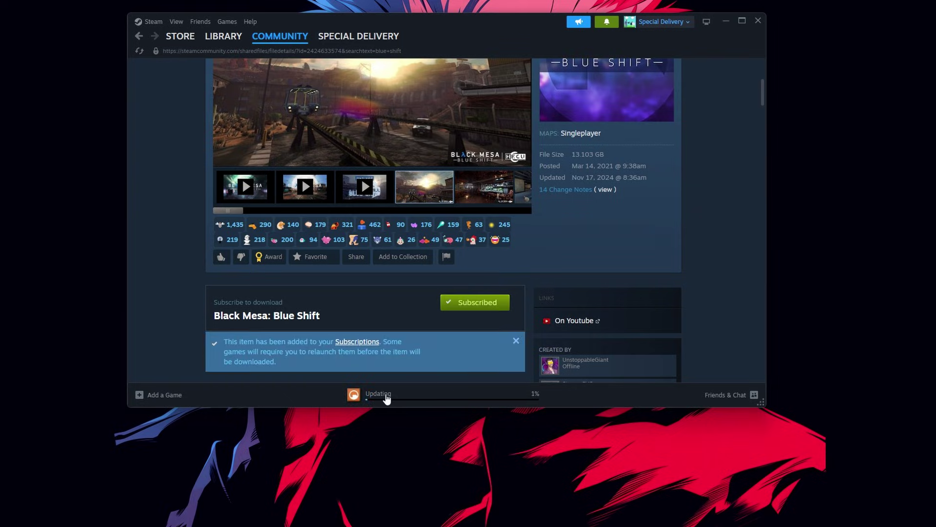
pyautogui.click(386, 395)
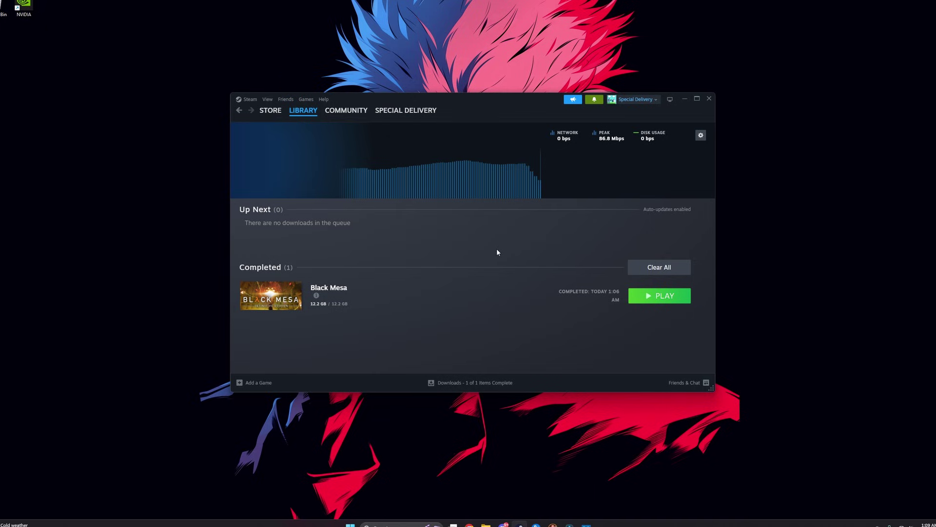
# Open Black Mesa's installation folder via Manage > Browse local files in the Library.
pyautogui.click(306, 98)
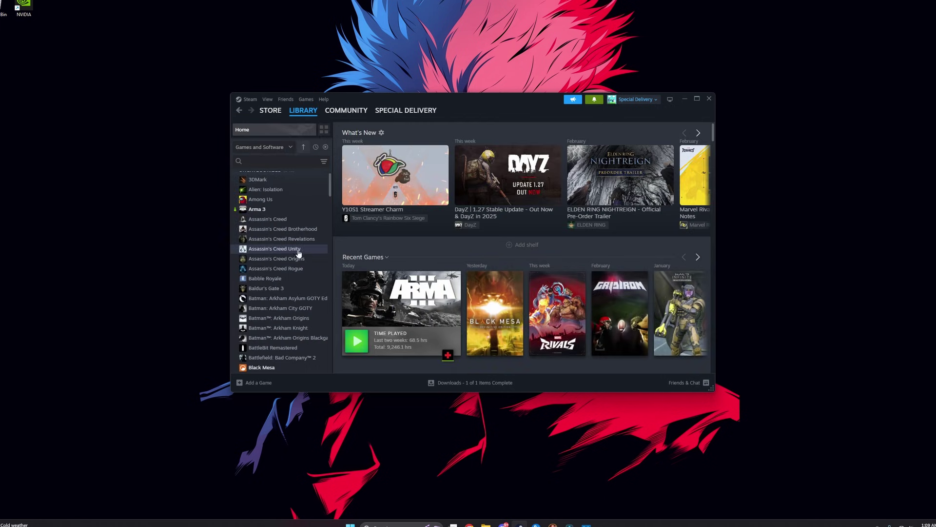
pyautogui.scroll(-2, 279, 302)
pyautogui.rightClick(275, 291)
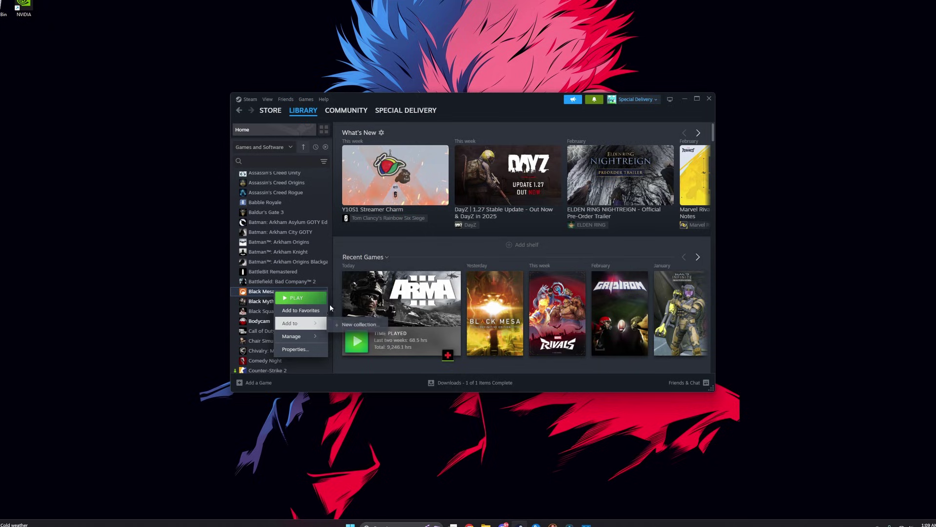
pyautogui.click(356, 285)
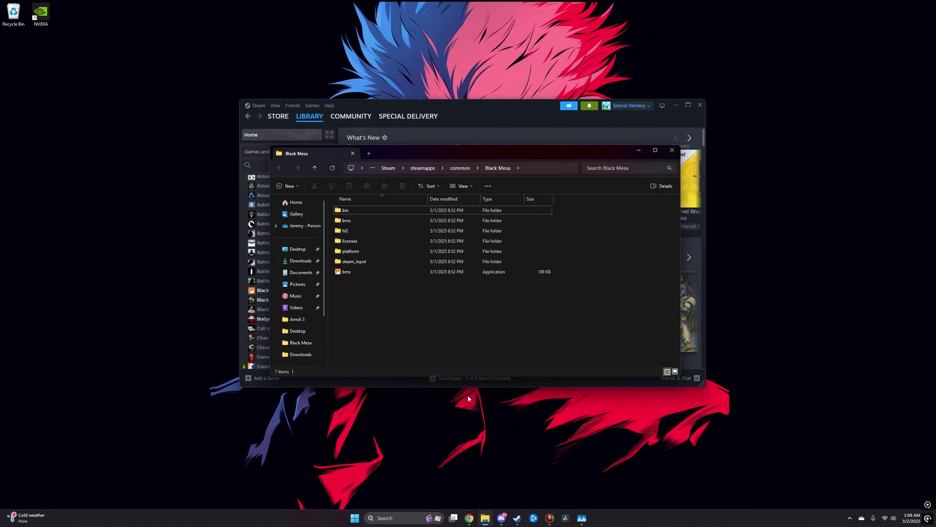
pyautogui.rightClick(488, 518)
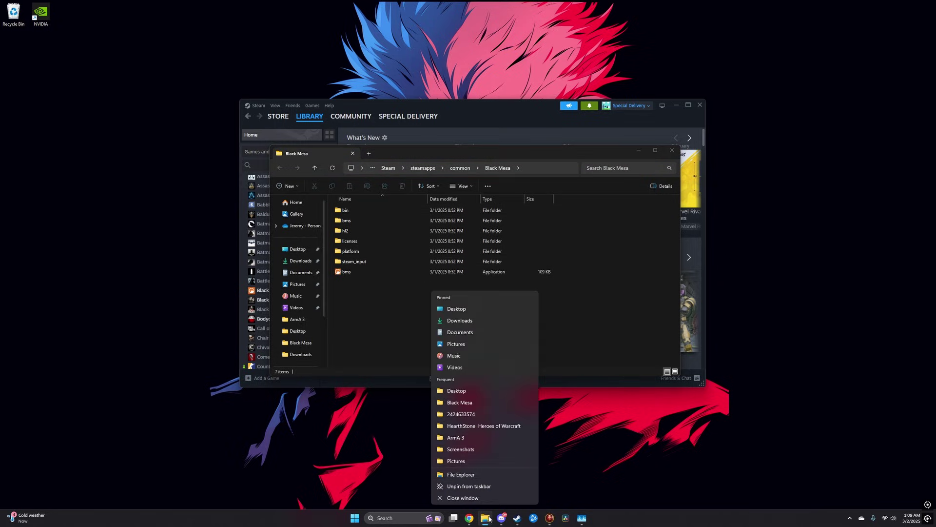
pyautogui.click(472, 483)
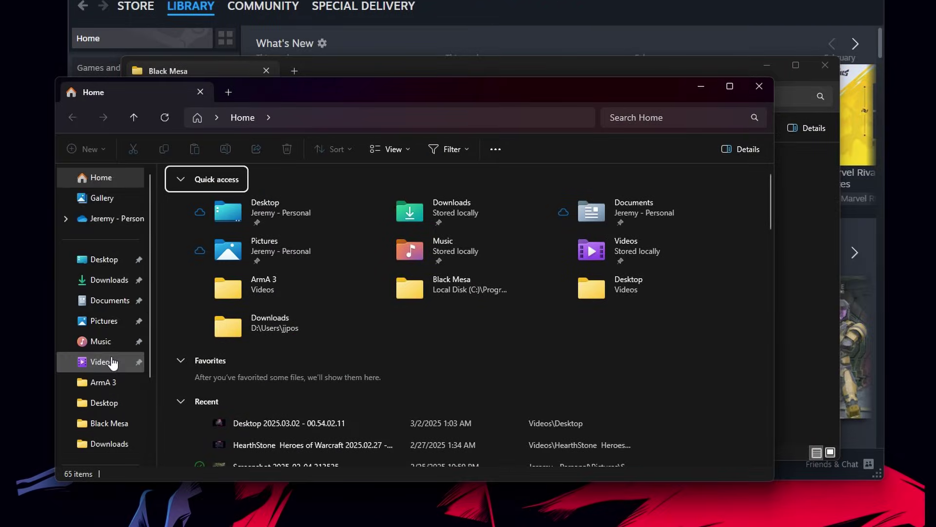
pyautogui.click(109, 380)
pyautogui.doubleClick(237, 196)
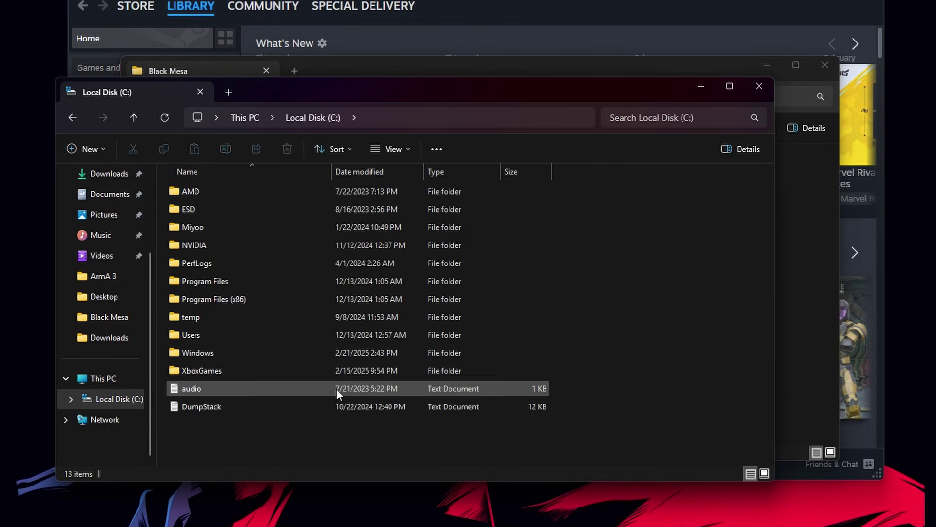
pyautogui.doubleClick(232, 299)
pyautogui.scroll(-4, 256, 365)
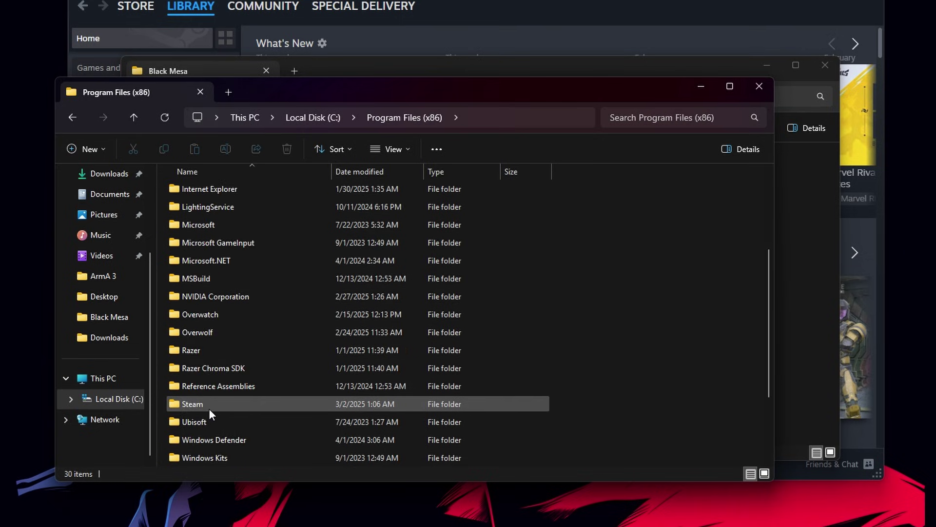
pyautogui.doubleClick(208, 408)
pyautogui.scroll(-3, 225, 369)
pyautogui.doubleClick(226, 388)
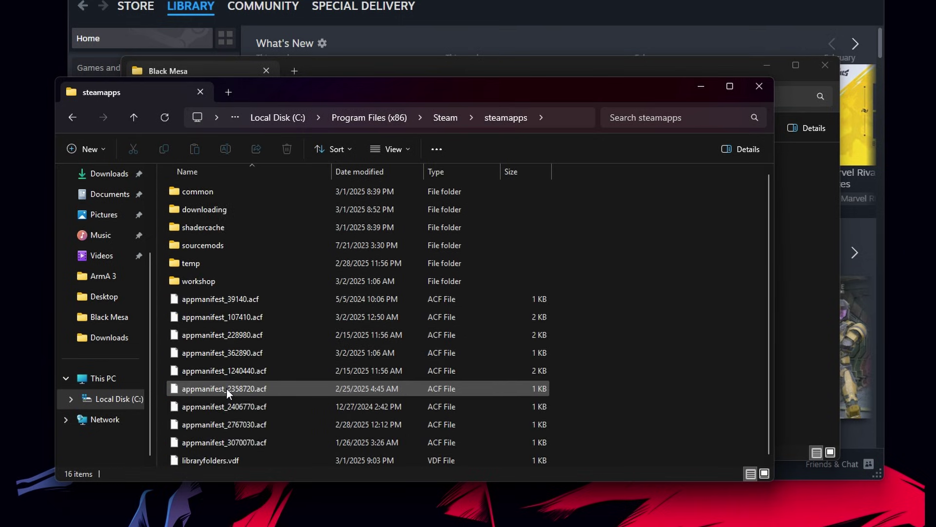
pyautogui.doubleClick(211, 280)
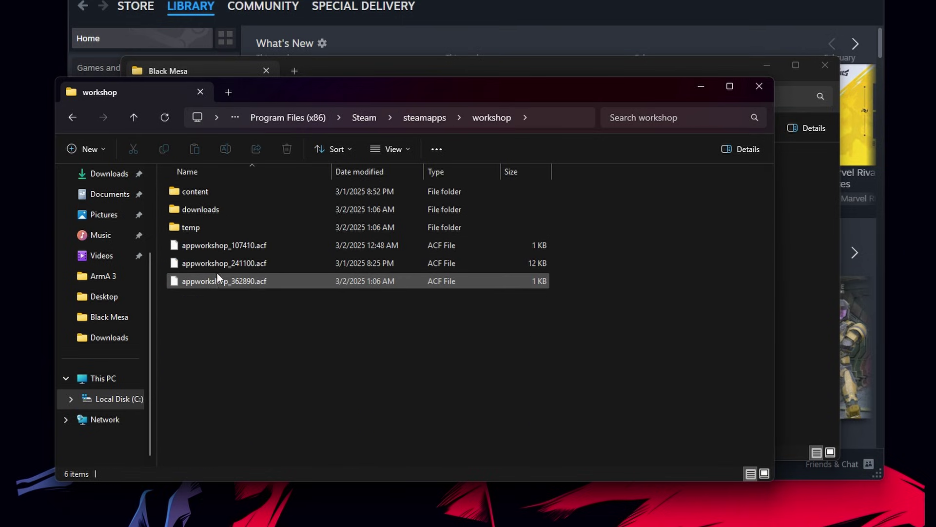
pyautogui.doubleClick(205, 192)
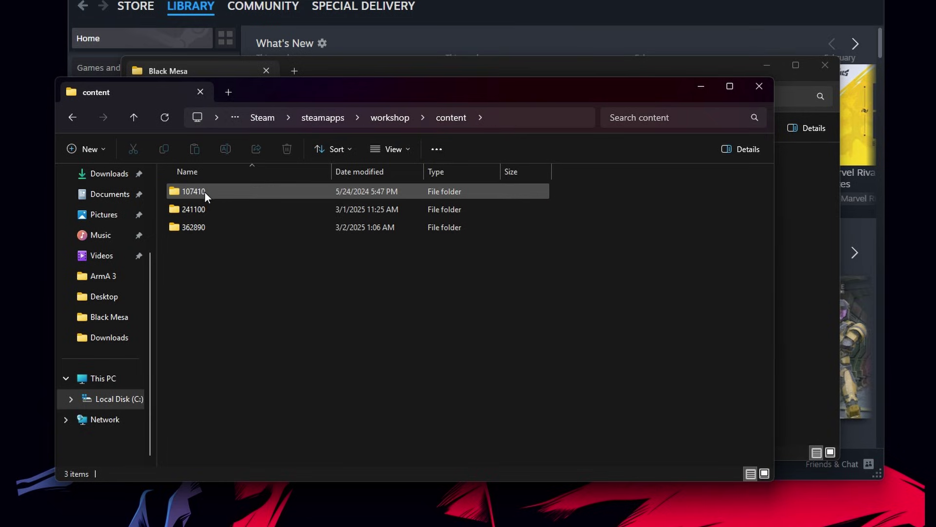
pyautogui.doubleClick(199, 228)
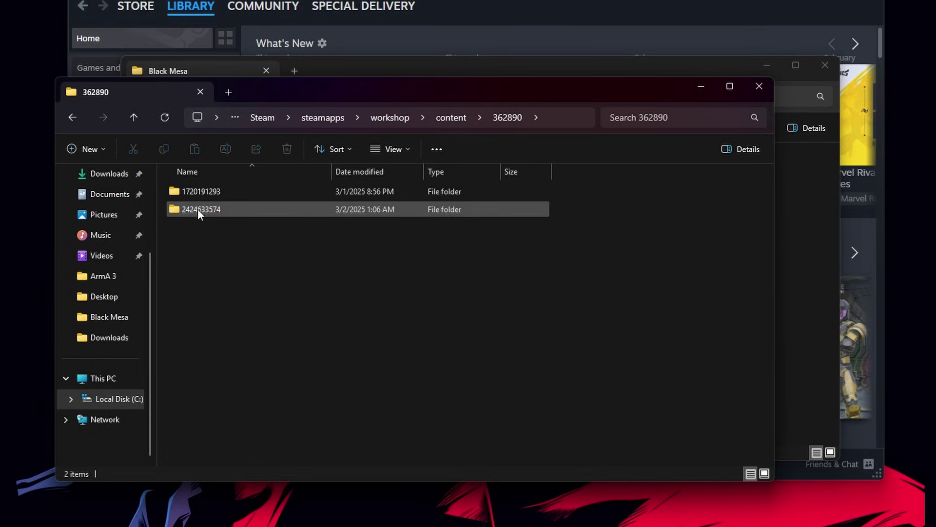
pyautogui.doubleClick(199, 209)
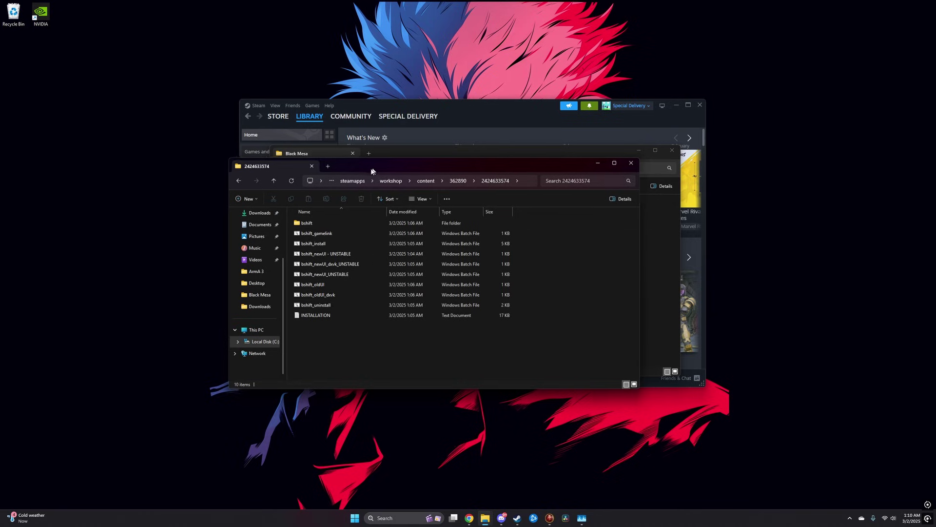
pyautogui.moveTo(385, 172); pyautogui.dragTo(227, 124)
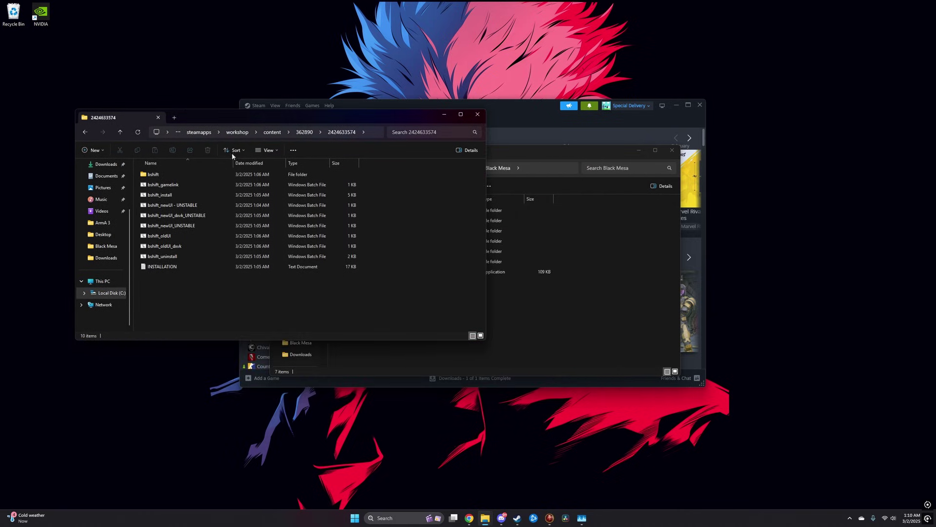
pyautogui.moveTo(233, 115); pyautogui.dragTo(200, 74)
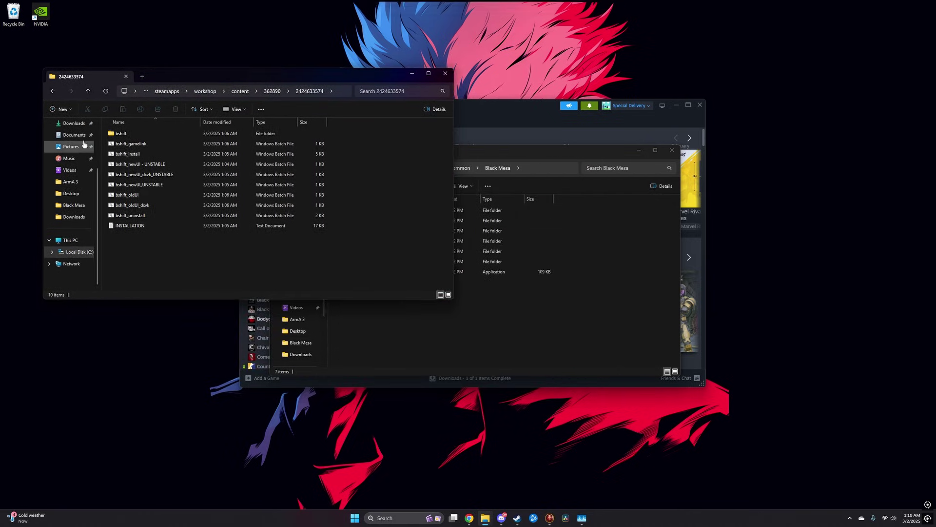
pyautogui.click(122, 134)
pyautogui.keyDown('shift'); pyautogui.click(130, 225); pyautogui.keyUp('shift')
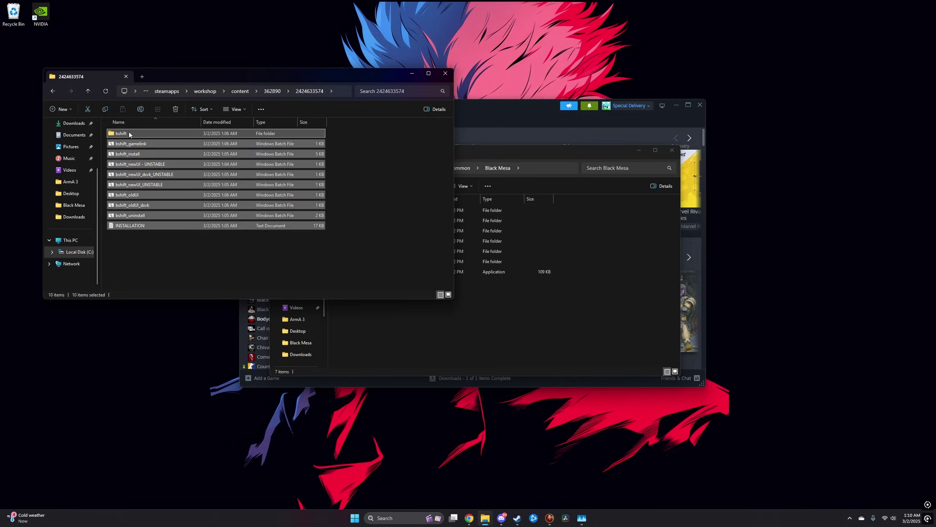
pyautogui.moveTo(131, 225); pyautogui.dragTo(529, 326)
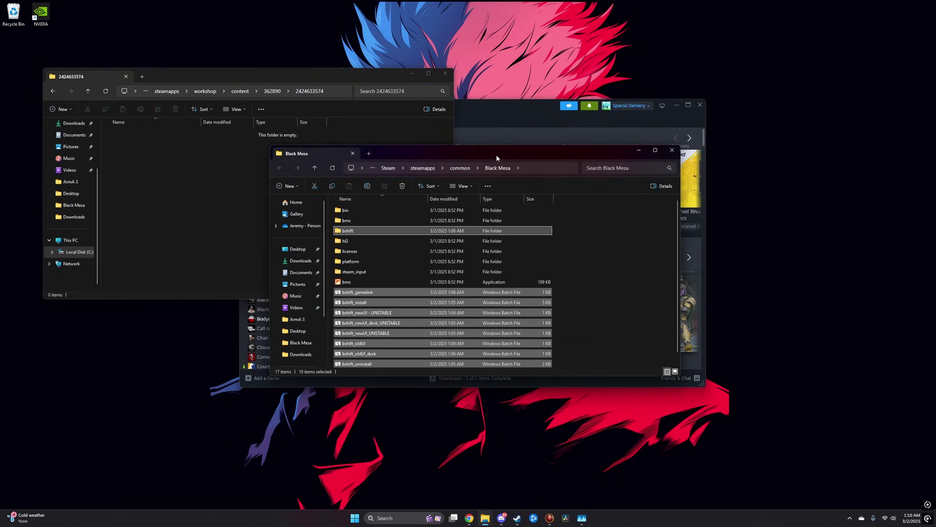
pyautogui.moveTo(494, 150); pyautogui.dragTo(526, 144)
pyautogui.click(453, 262)
pyautogui.scroll(-1, 453, 263)
pyautogui.moveTo(300, 296)
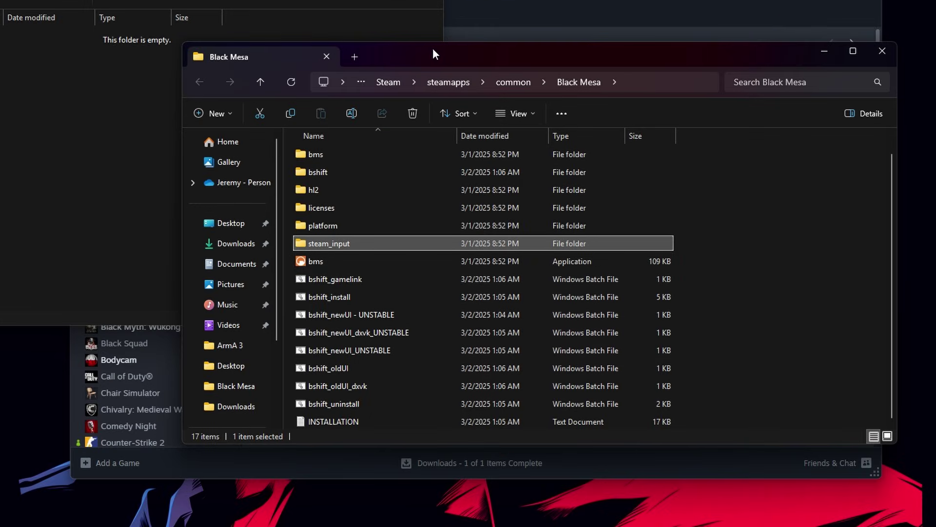
pyautogui.moveTo(432, 48); pyautogui.dragTo(381, 30)
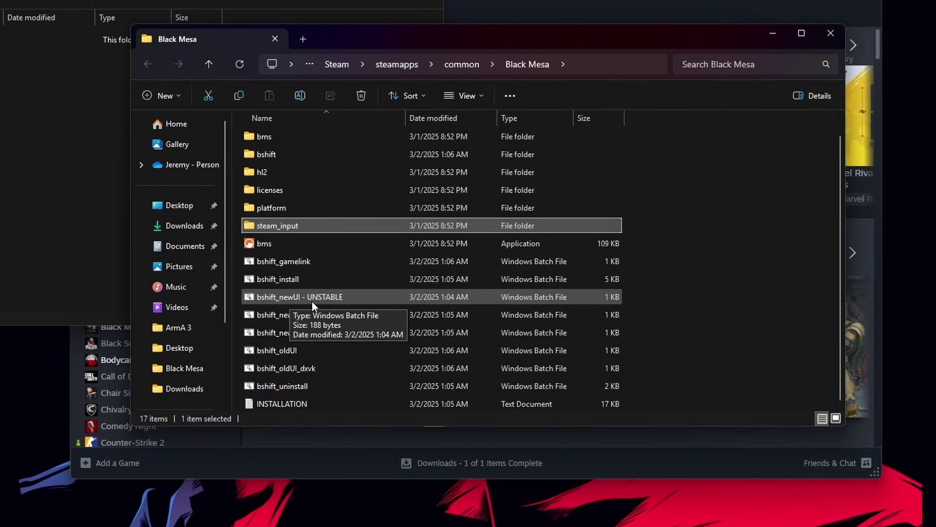
# Launch Blue Shift by running the bshift_newUI - UNSTABLE batch file.
pyautogui.click(318, 300)
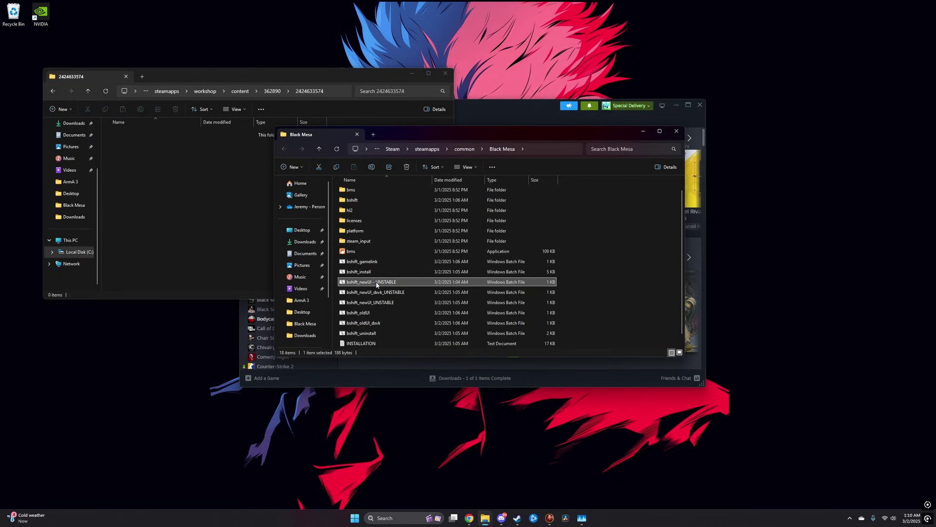
pyautogui.doubleClick(377, 284)
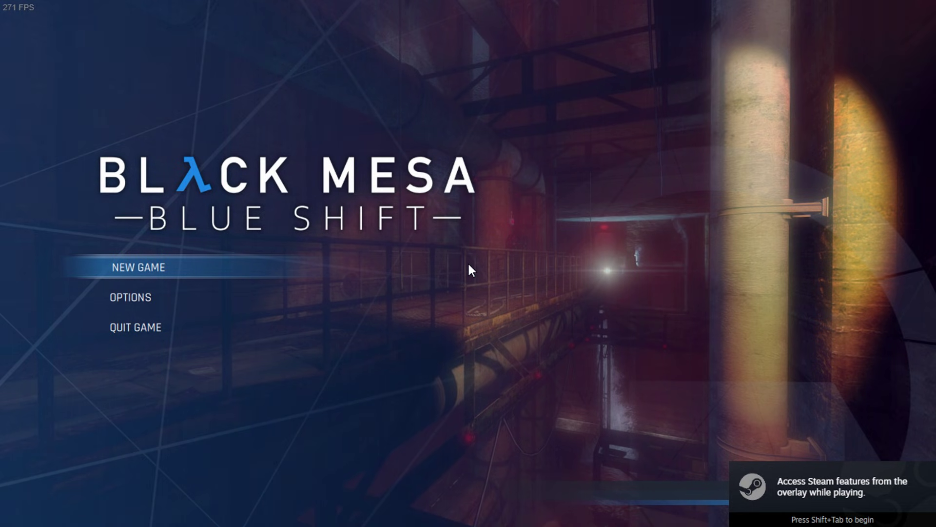
# In Audio options, lower Master Volume to 35 and then further, and turn down Music Volume.
pyautogui.click(120, 296)
pyautogui.click(149, 384)
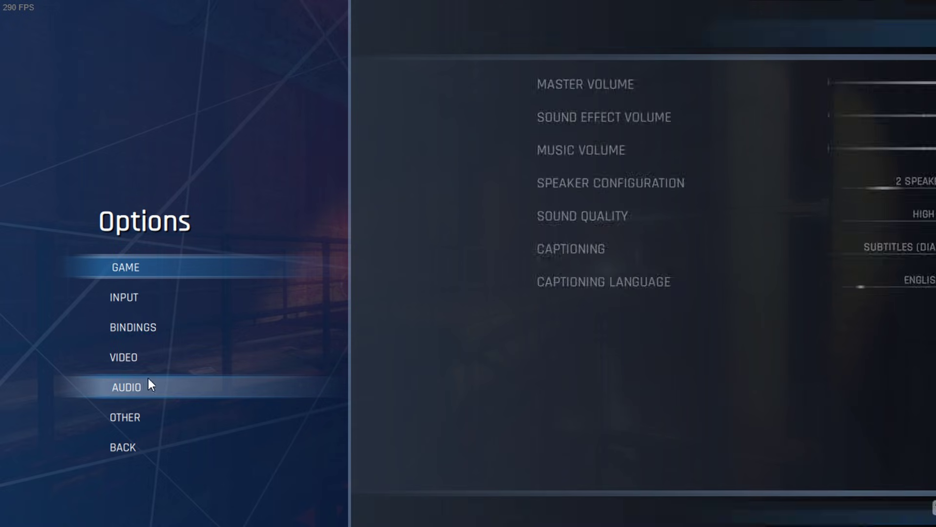
pyautogui.moveTo(791, 81); pyautogui.dragTo(743, 83)
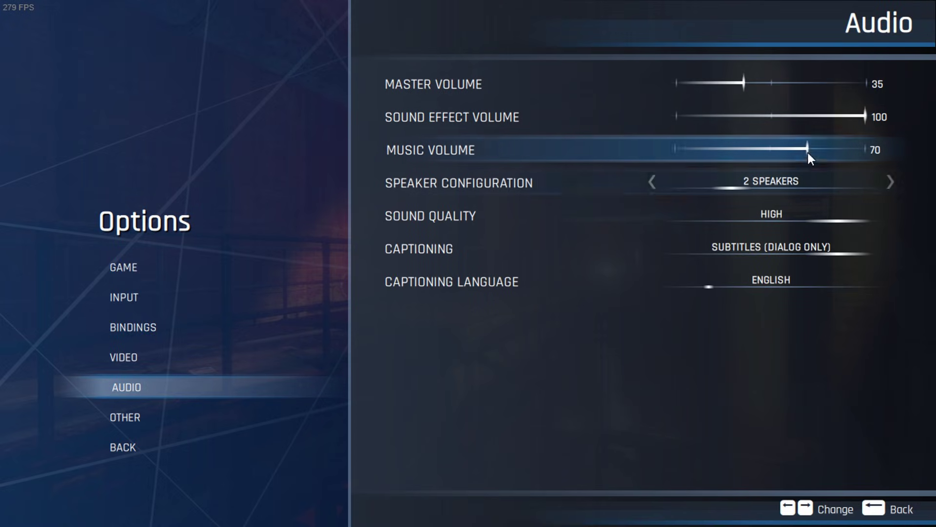
pyautogui.moveTo(809, 153); pyautogui.dragTo(695, 149)
pyautogui.moveTo(742, 83); pyautogui.dragTo(703, 86)
# Leave the options and return to the main menu.
pyautogui.press('Escape')
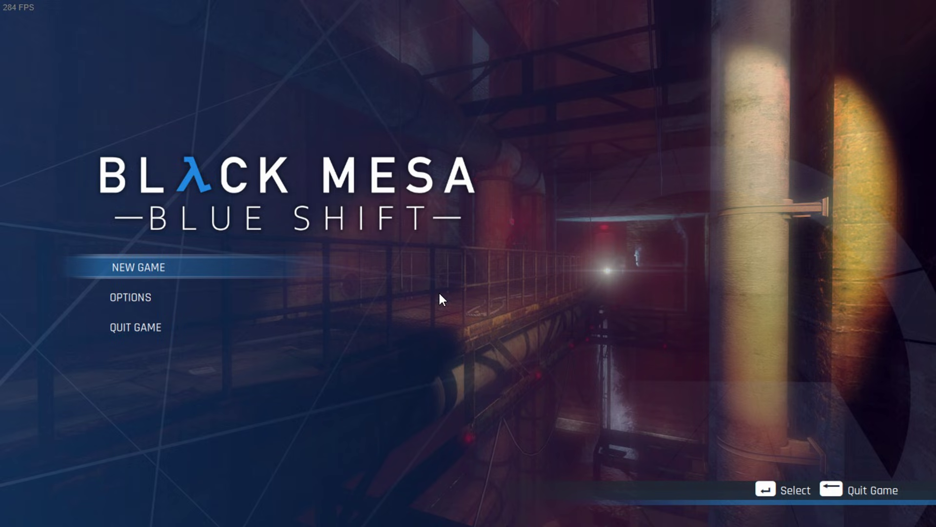
# Start a new game from chapter 5, Focal Point.
pyautogui.click(121, 268)
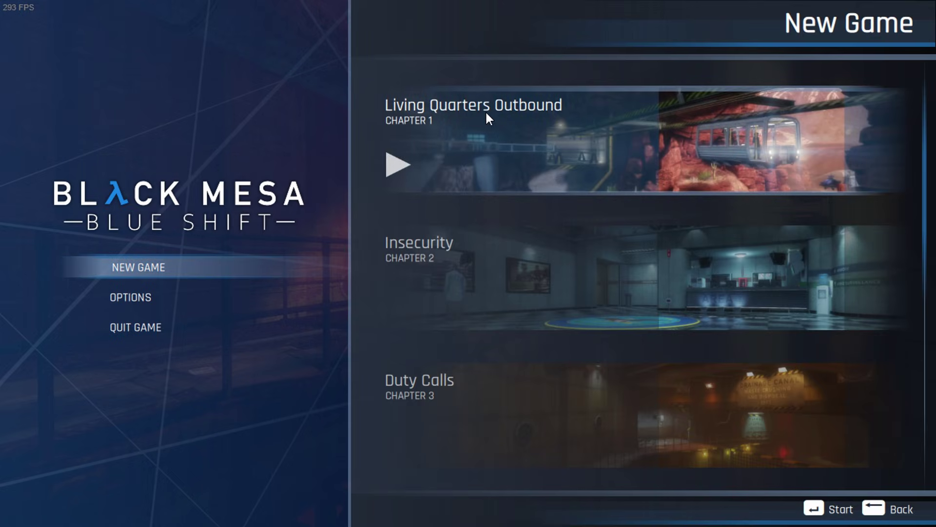
pyautogui.scroll(-1, 486, 240)
pyautogui.scroll(-1, 477, 248)
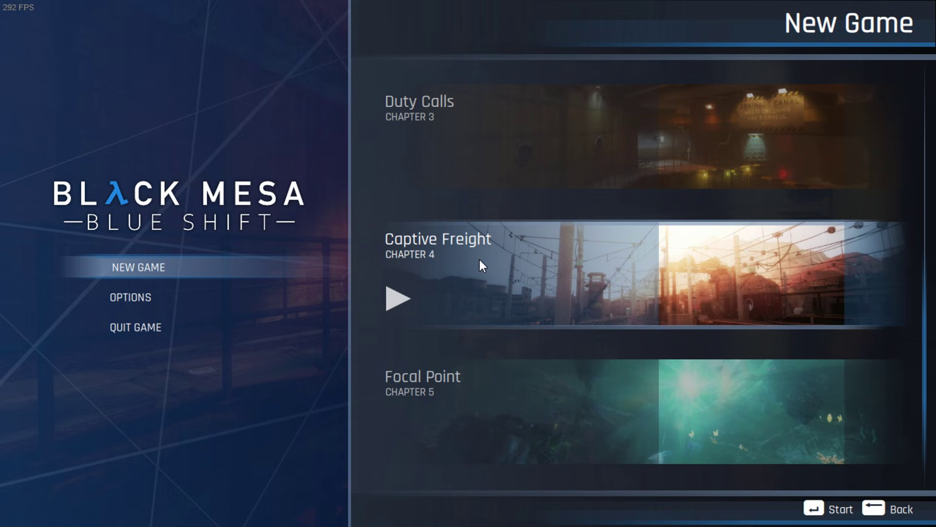
pyautogui.scroll(2, 478, 260)
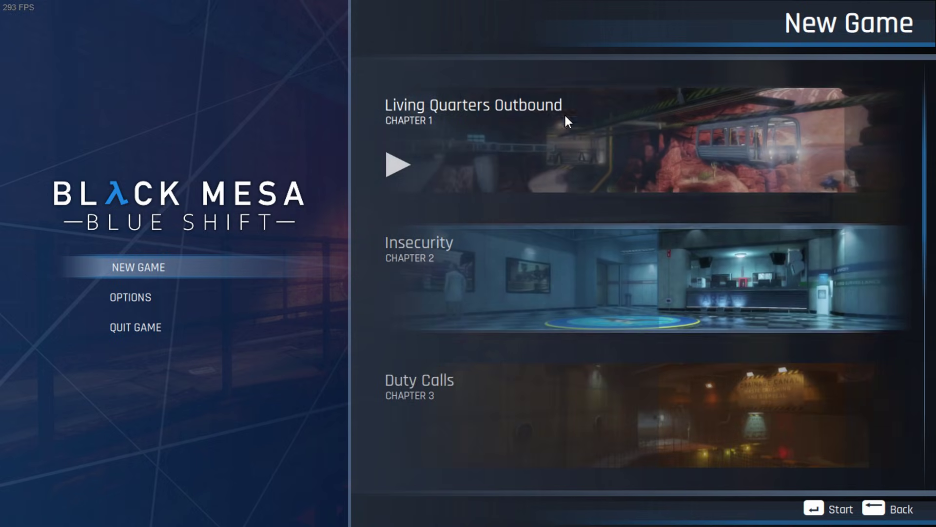
pyautogui.scroll(-2, 548, 234)
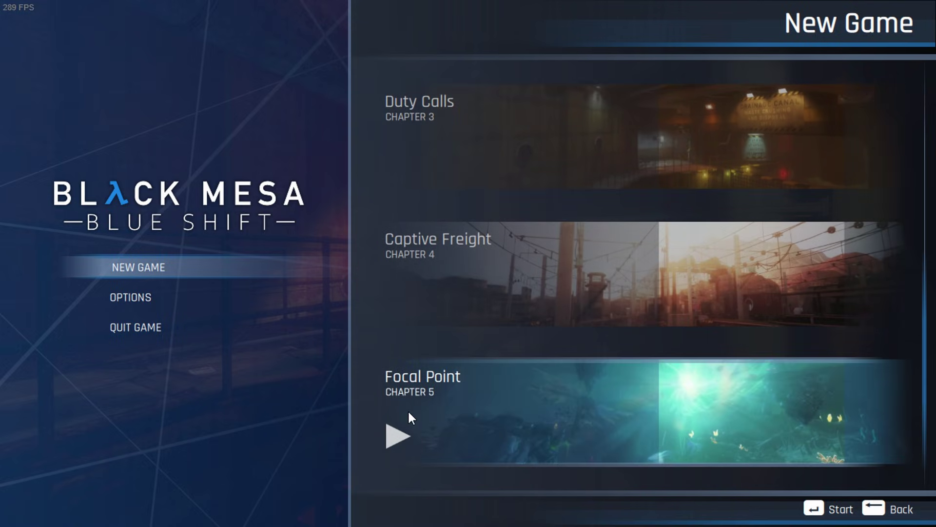
pyautogui.click(443, 418)
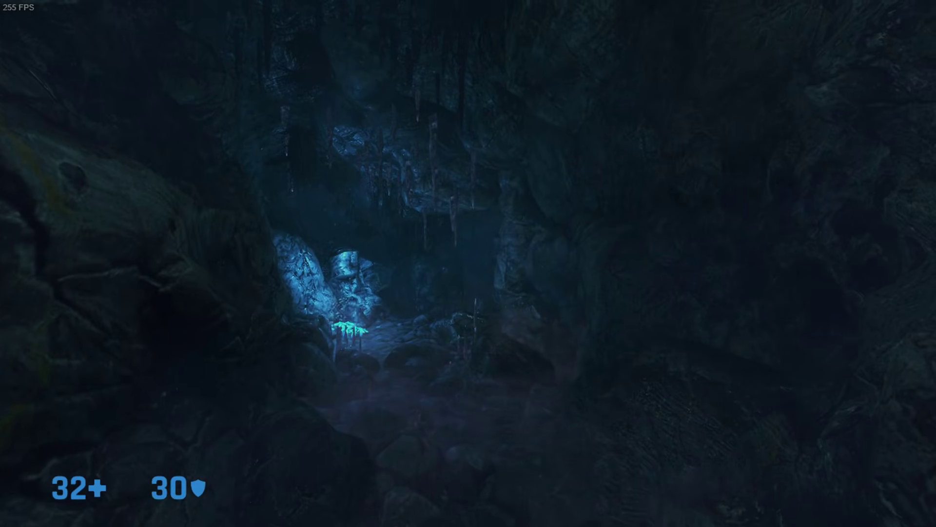
# Draw the pistol, then set the video resolution to 2560 x 1440 and apply it.
pyautogui.press('2')
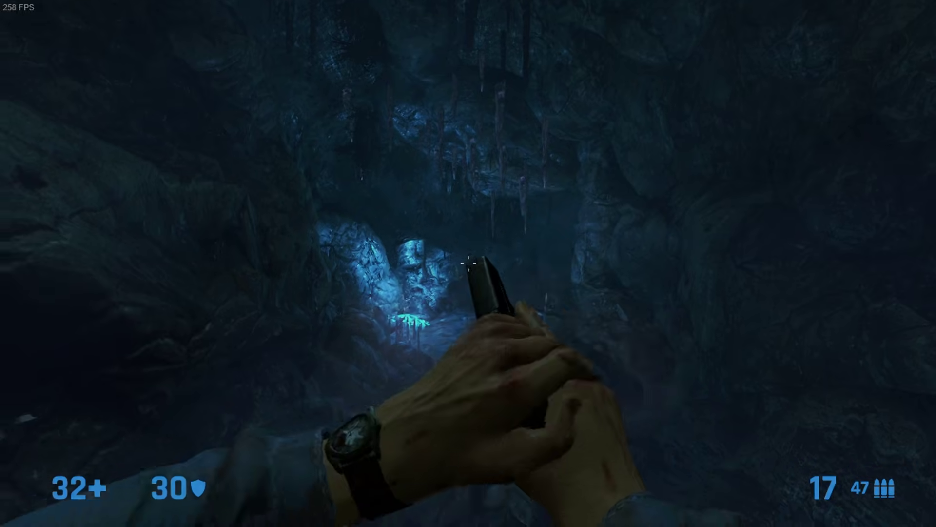
pyautogui.press('Escape')
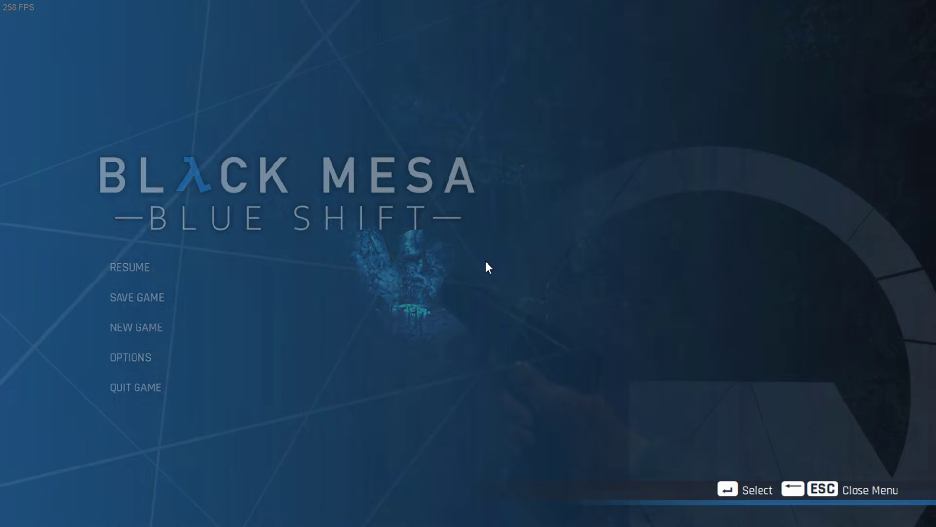
pyautogui.click(111, 358)
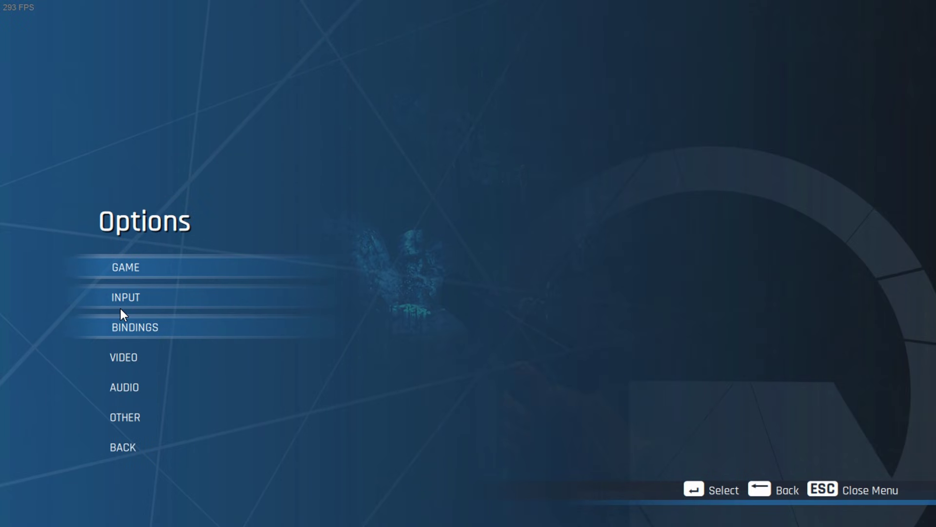
pyautogui.click(125, 355)
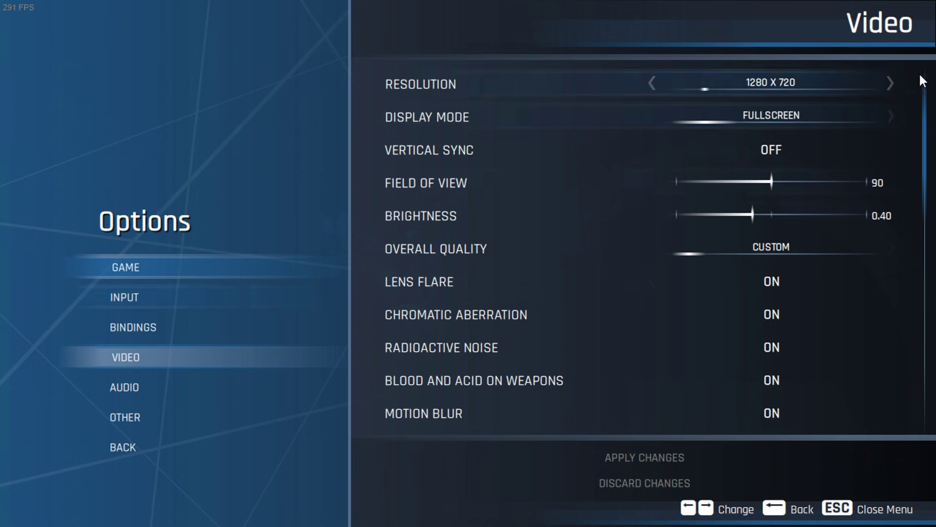
pyautogui.click(889, 82)
pyautogui.click(889, 82)
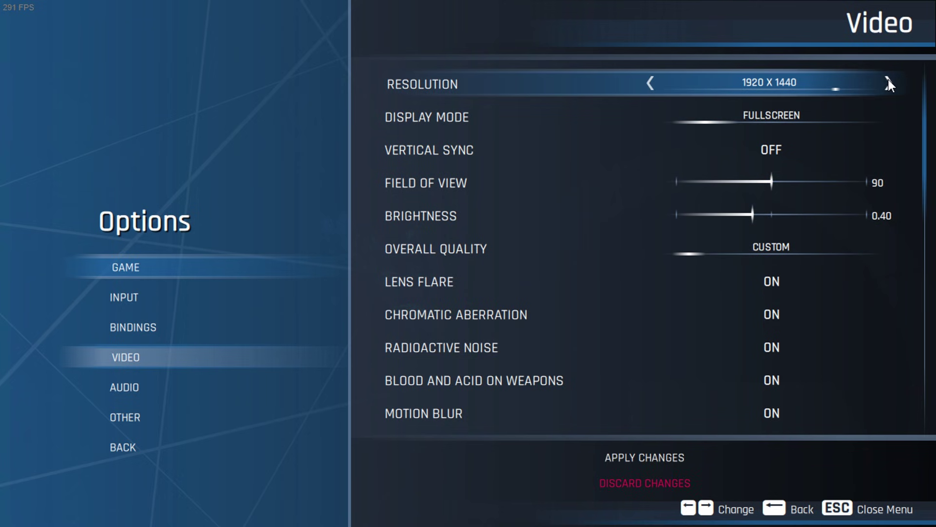
pyautogui.click(889, 83)
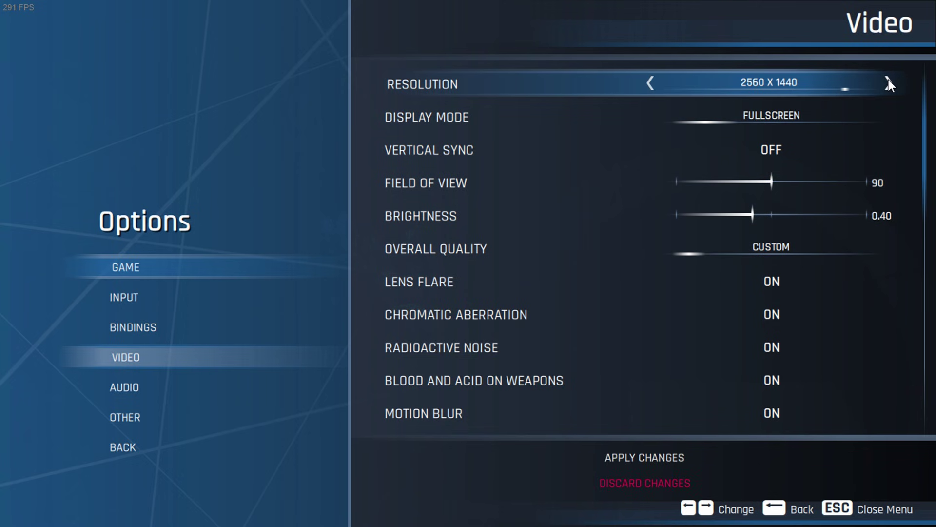
pyautogui.click(649, 458)
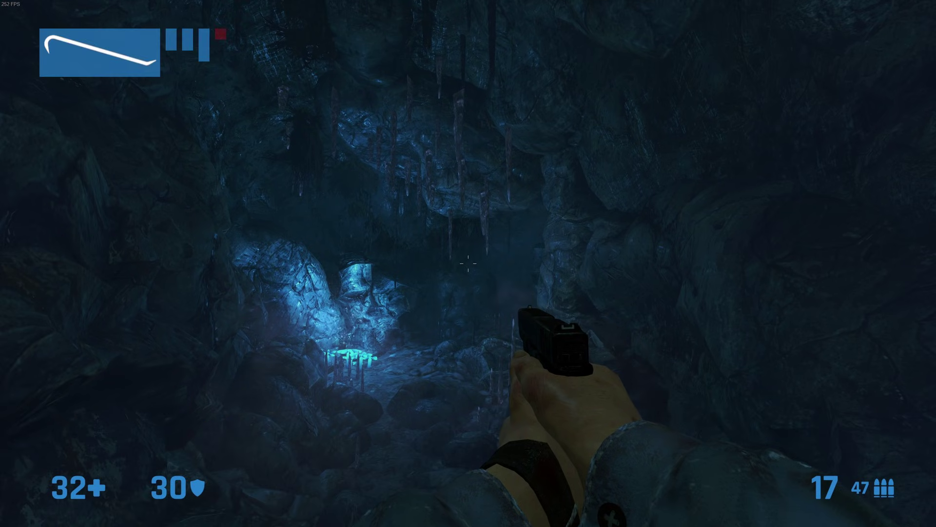
pyautogui.scroll(-2, 468, 264)
# Equip the submachine gun, holding 30 rounds, in place of the pistol.
pyautogui.click(468, 264)
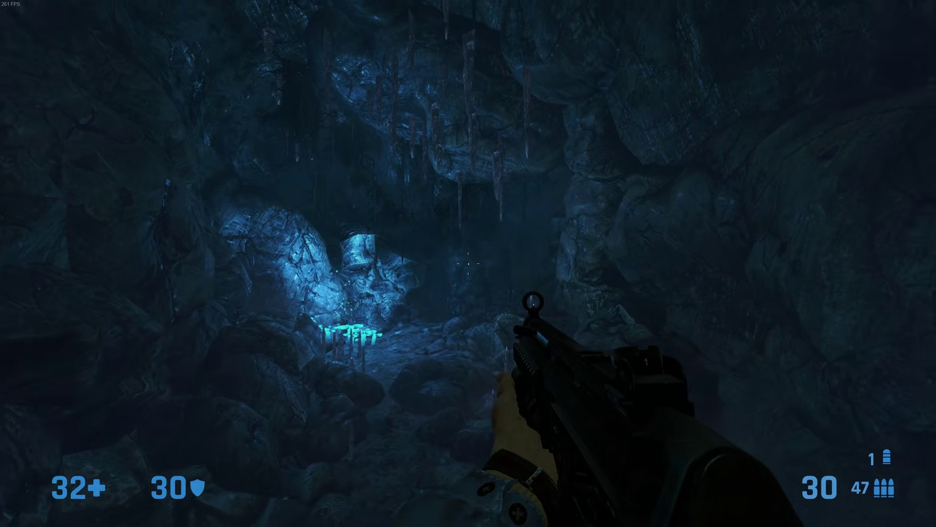